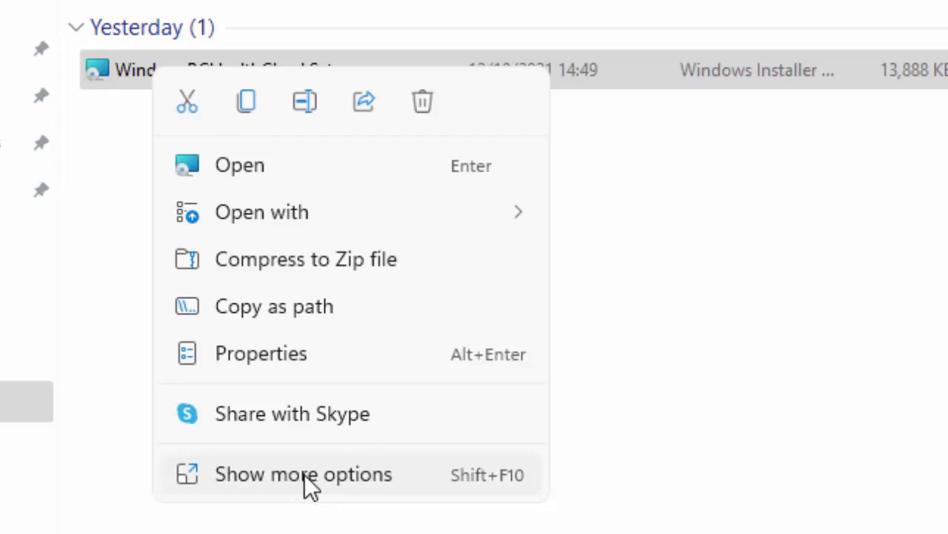
Display the extended context options for the WindowsPCHealthCheckSetup file in Downloads and dismiss them
{"action": "left_click", "coordinate": [297, 474]}
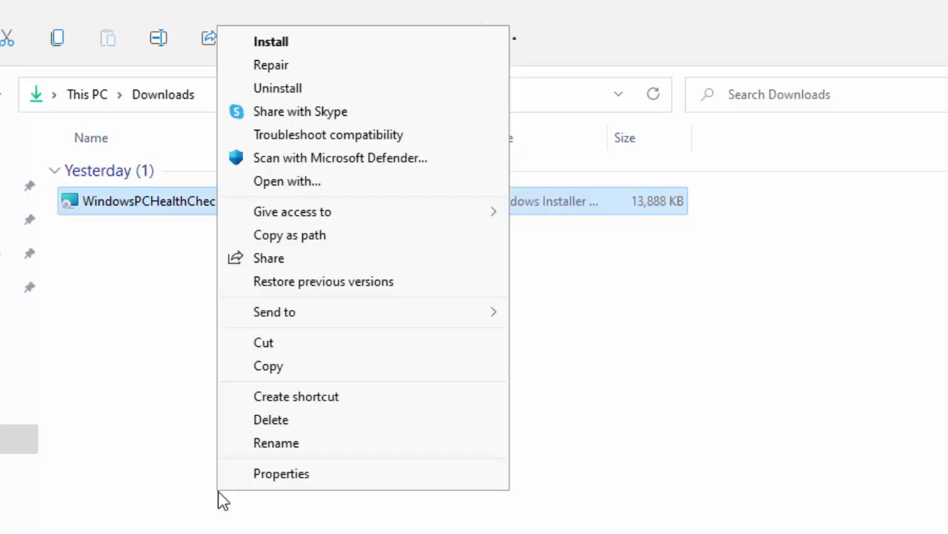
{"action": "left_click", "coordinate": [130, 445]}
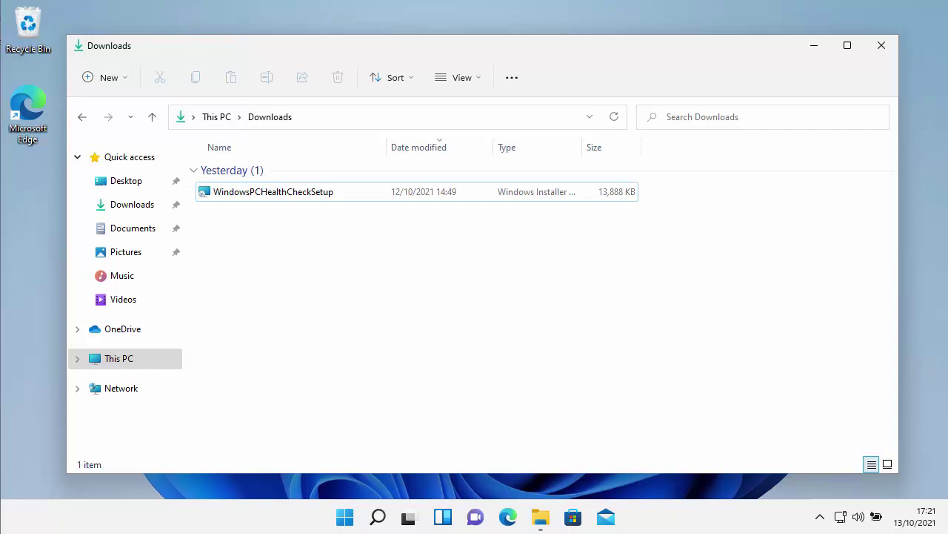
Launch Registry Editor by running regedit and allow it to make changes to the device
{"action": "key", "text": "super+r"}
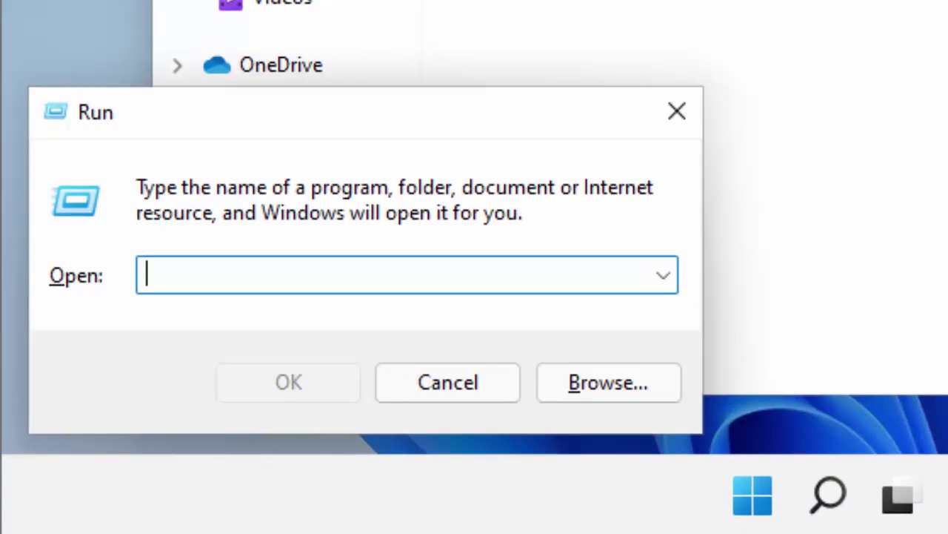
{"action": "type", "text": "re"}
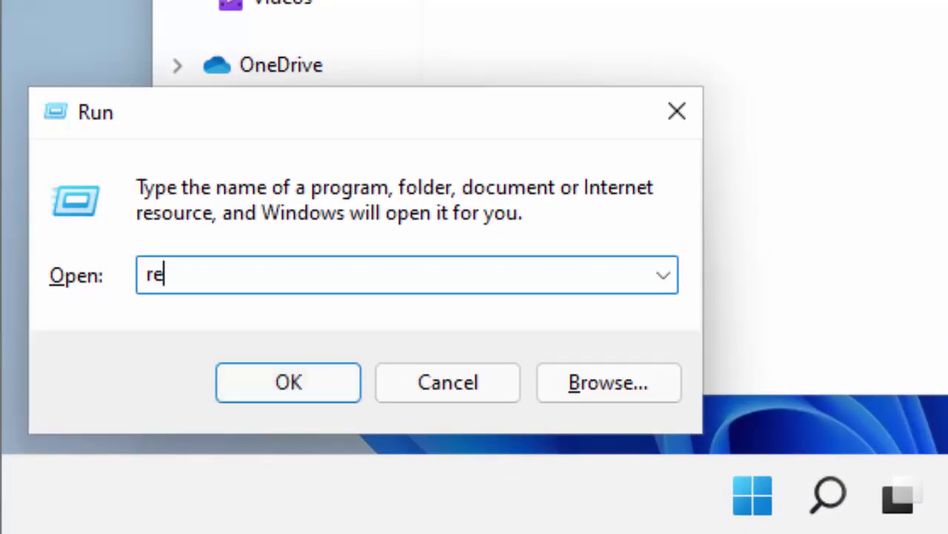
{"action": "type", "text": "gedit"}
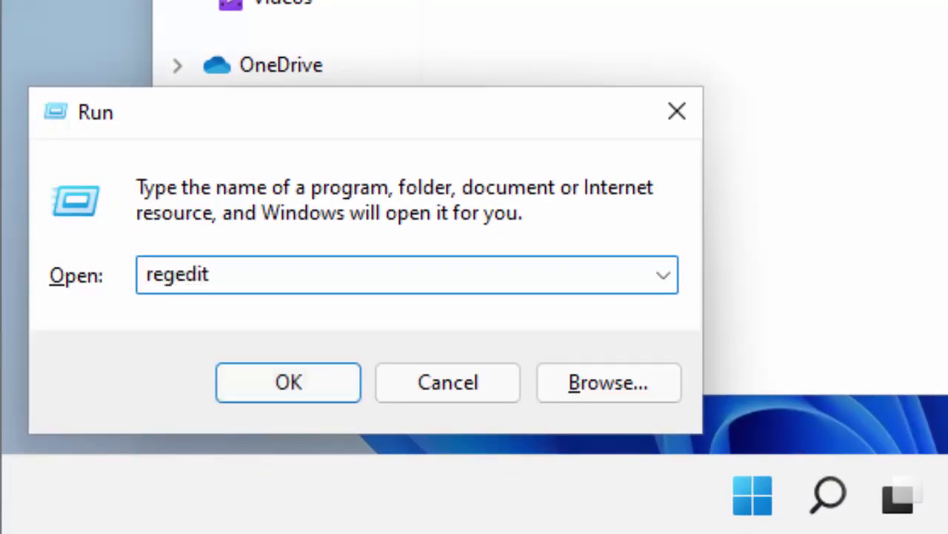
{"action": "left_click", "coordinate": [299, 390]}
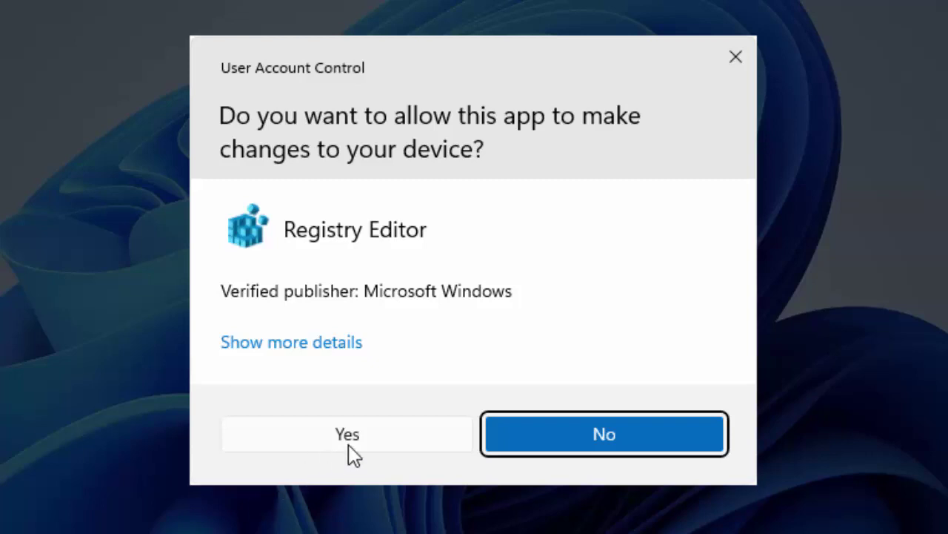
{"action": "left_click", "coordinate": [398, 444]}
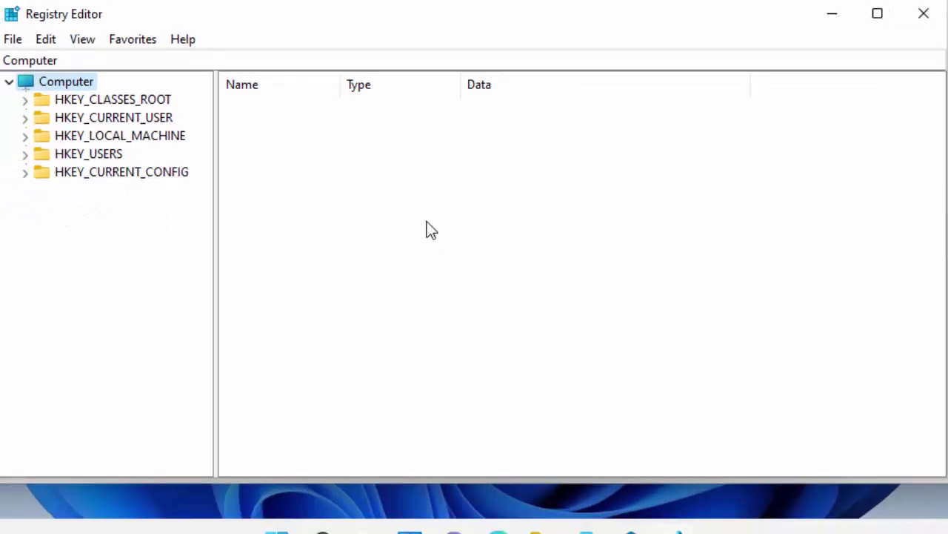
Expand HKEY_CURRENT_USER\Software\Classes\CLSID in the registry tree and select the CLSID key
{"action": "left_click", "coordinate": [25, 119]}
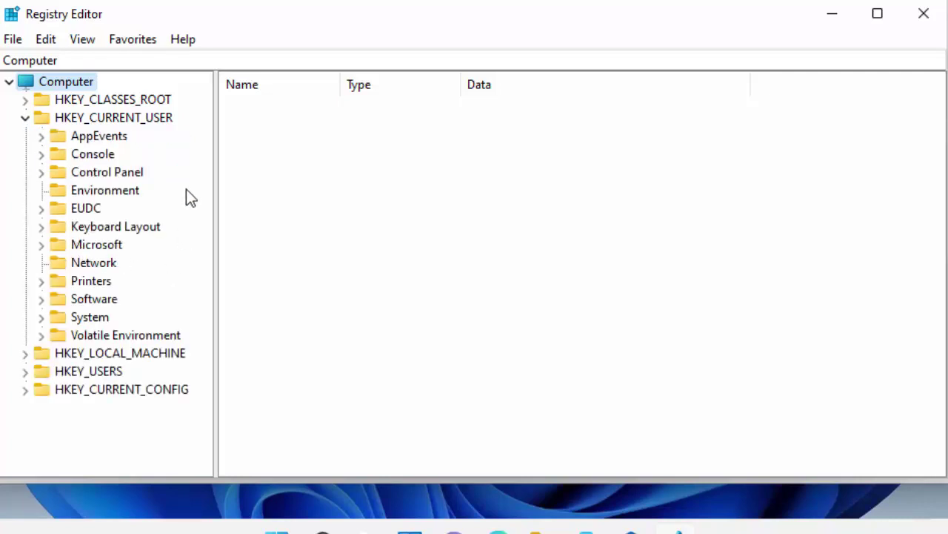
{"action": "left_click", "coordinate": [42, 300]}
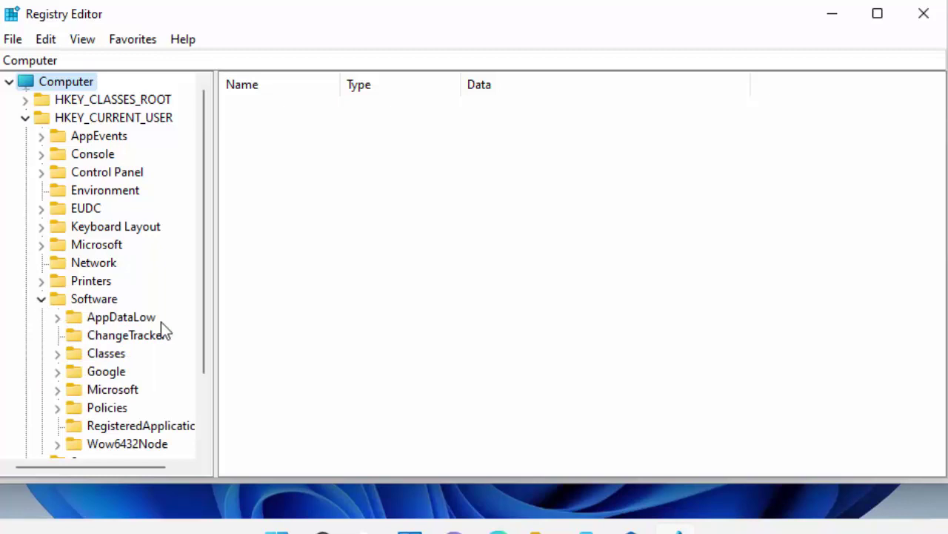
{"action": "left_click", "coordinate": [60, 354]}
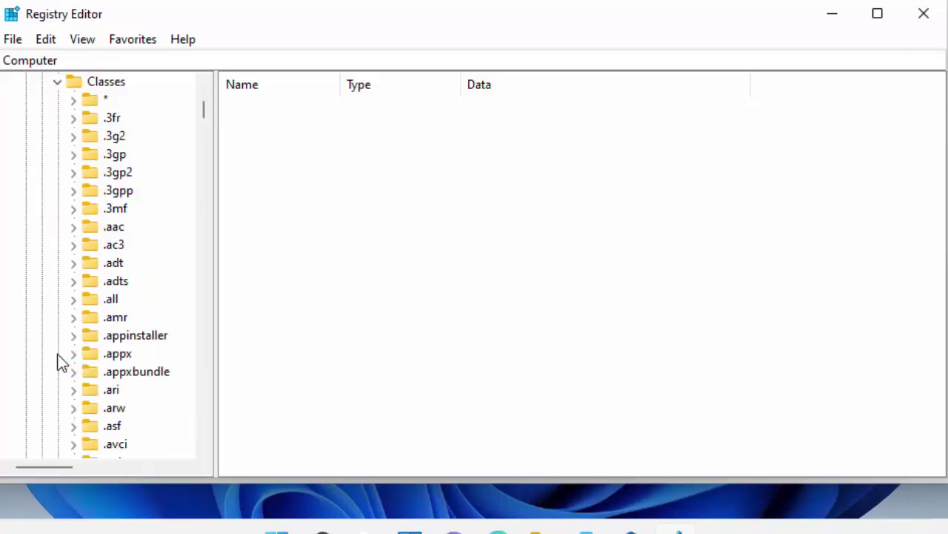
{"action": "scroll", "coordinate": [174, 294], "scroll_direction": "down", "scroll_amount": 11}
{"action": "scroll", "coordinate": [175, 294], "scroll_direction": "down", "scroll_amount": 20}
{"action": "scroll", "coordinate": [175, 294], "scroll_direction": "down", "scroll_amount": 20}
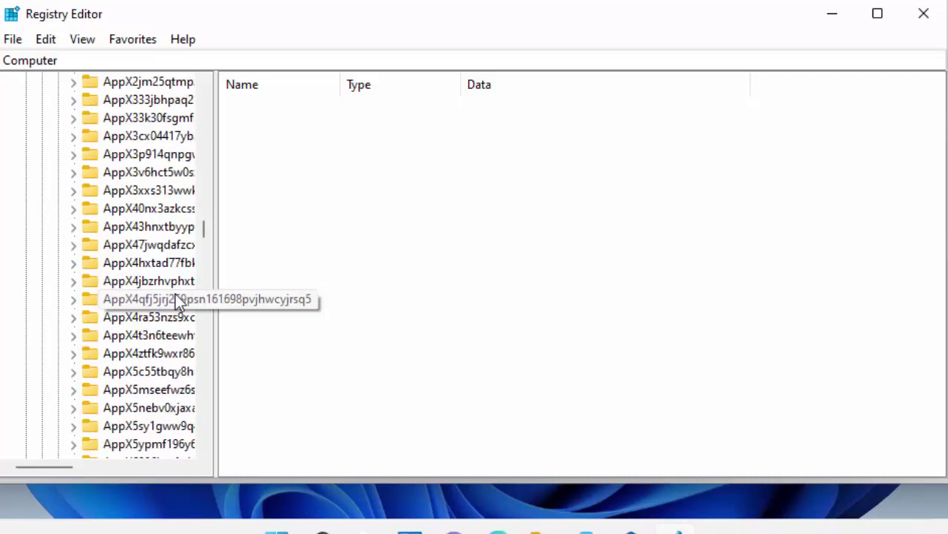
{"action": "scroll", "coordinate": [175, 304], "scroll_direction": "down", "scroll_amount": 20}
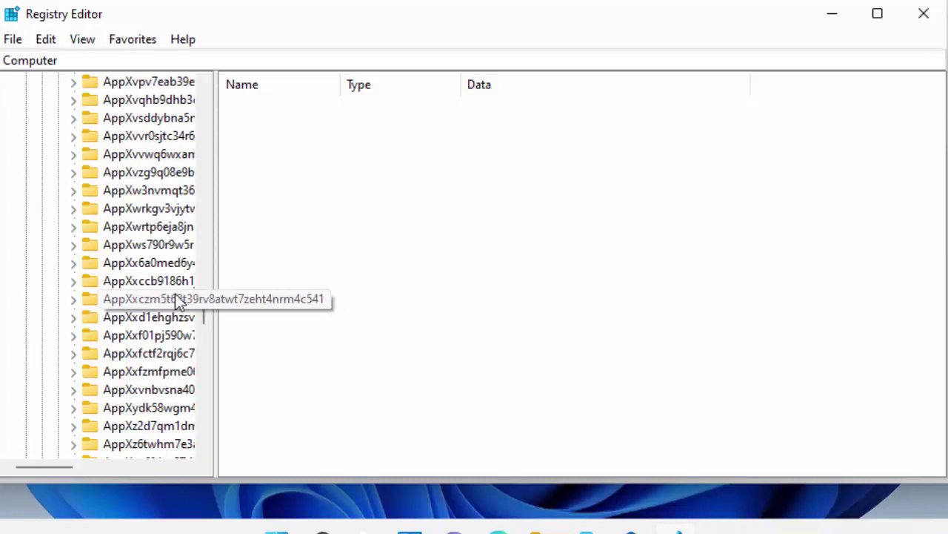
{"action": "scroll", "coordinate": [175, 293], "scroll_direction": "down", "scroll_amount": 7}
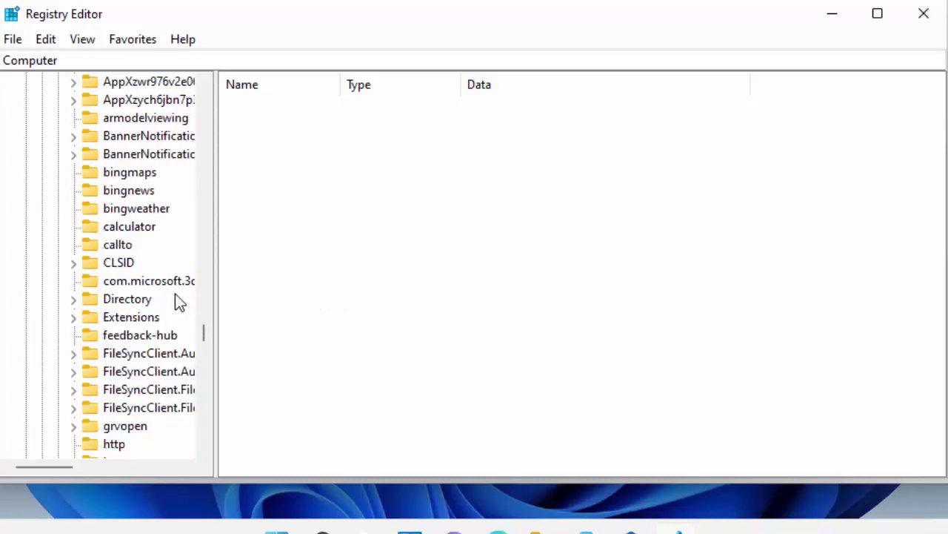
{"action": "left_click", "coordinate": [74, 263]}
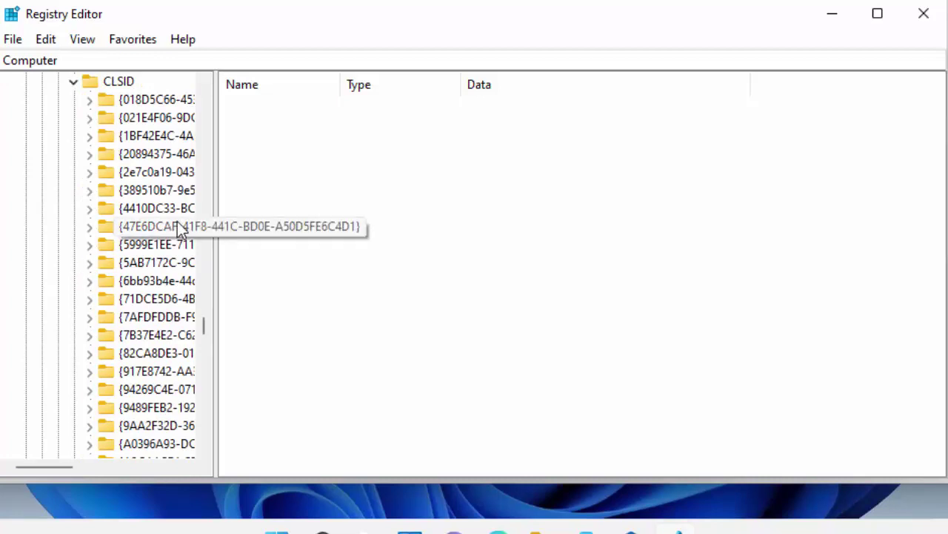
{"action": "left_click", "coordinate": [112, 84]}
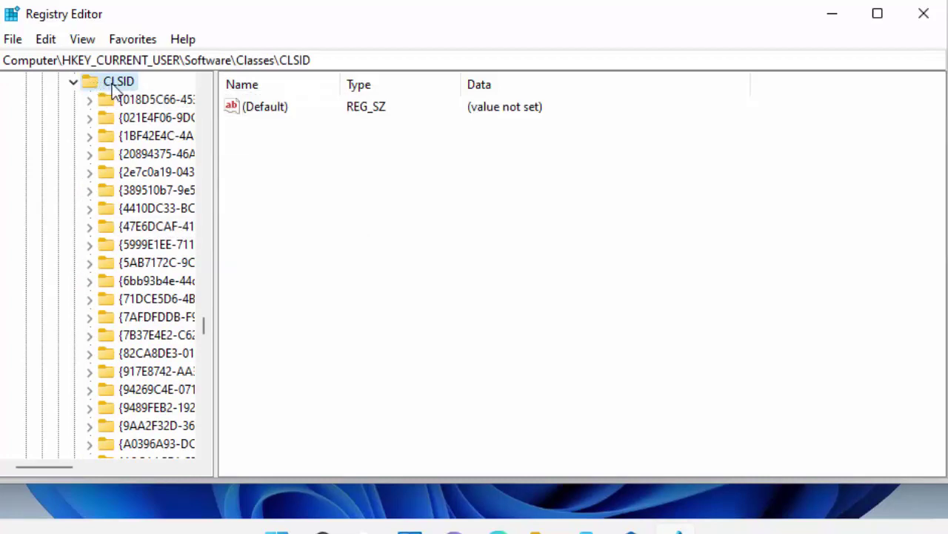
Create a new key under CLSID named {86ca1aa0-34aa-4e8b-a509-50c905bae2a2}
{"action": "right_click", "coordinate": [97, 84]}
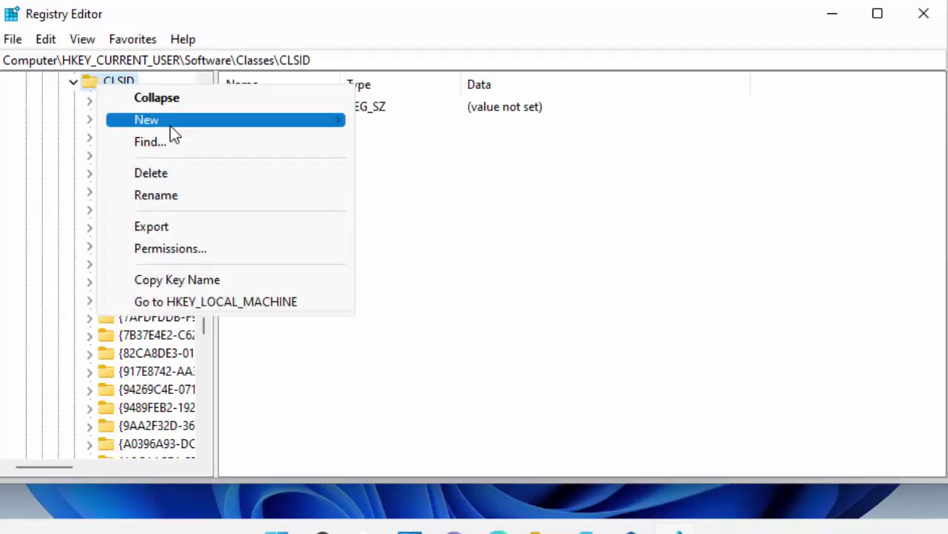
{"action": "mouse_move", "coordinate": [174, 134]}
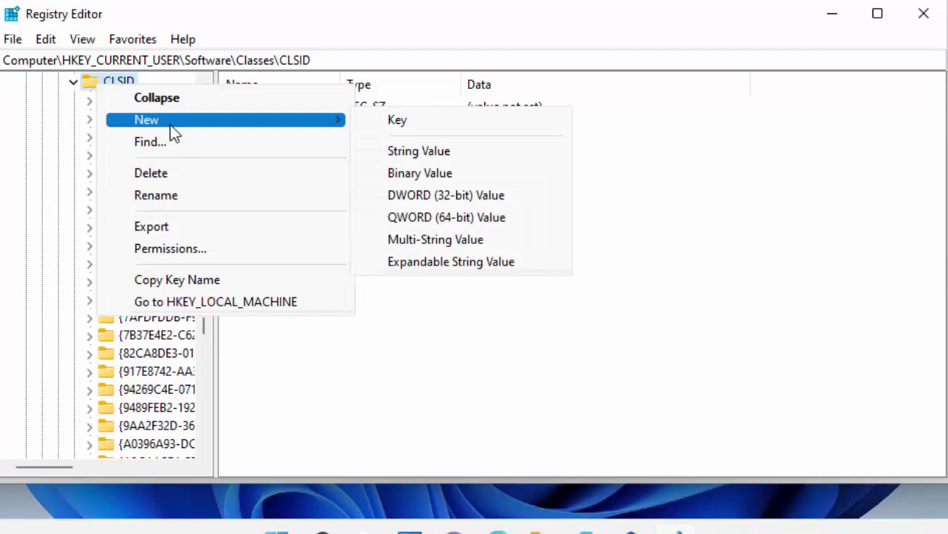
{"action": "left_click", "coordinate": [415, 121]}
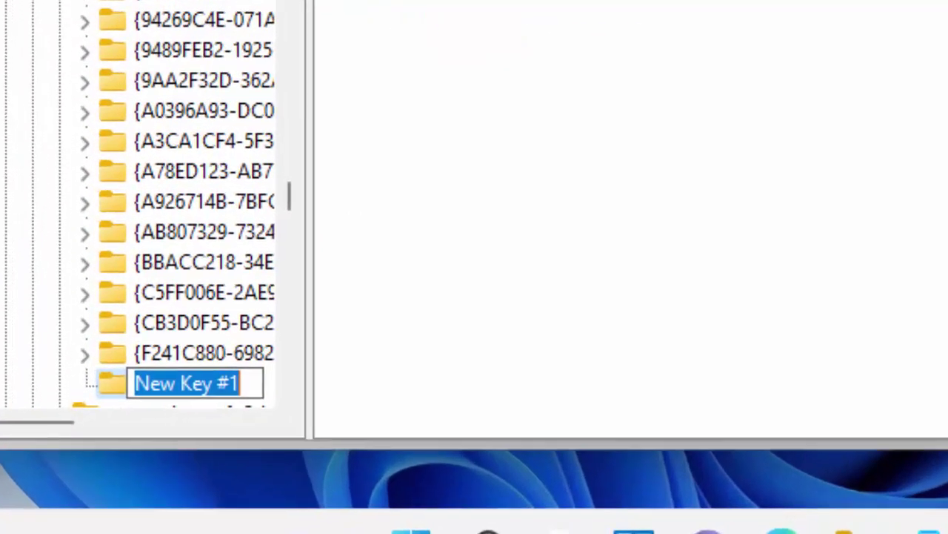
{"action": "key", "text": "BackSpace"}
{"action": "type", "text": "{"}
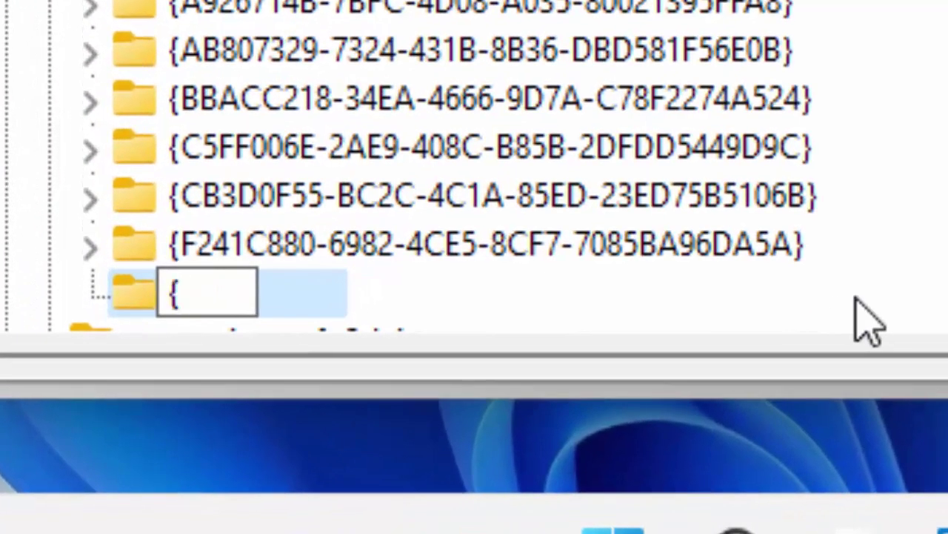
{"action": "type", "text": "86c"}
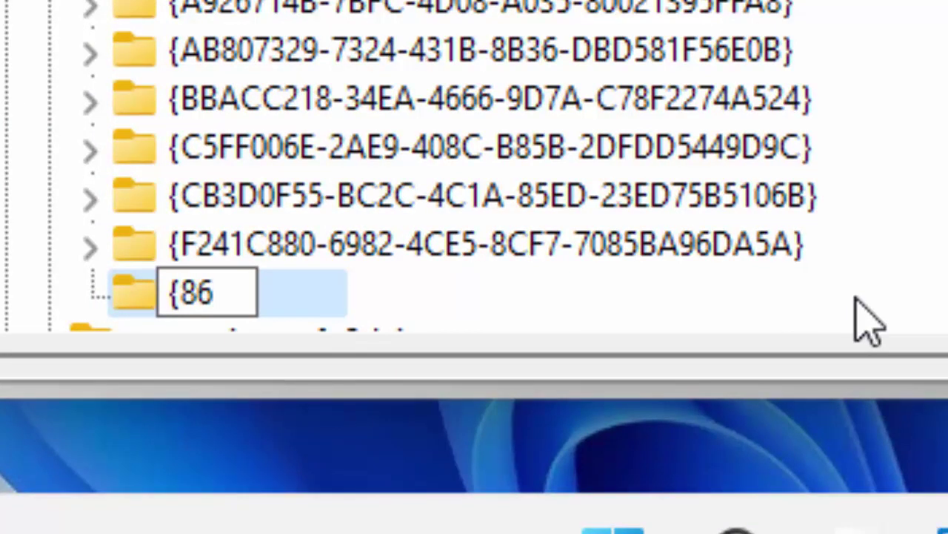
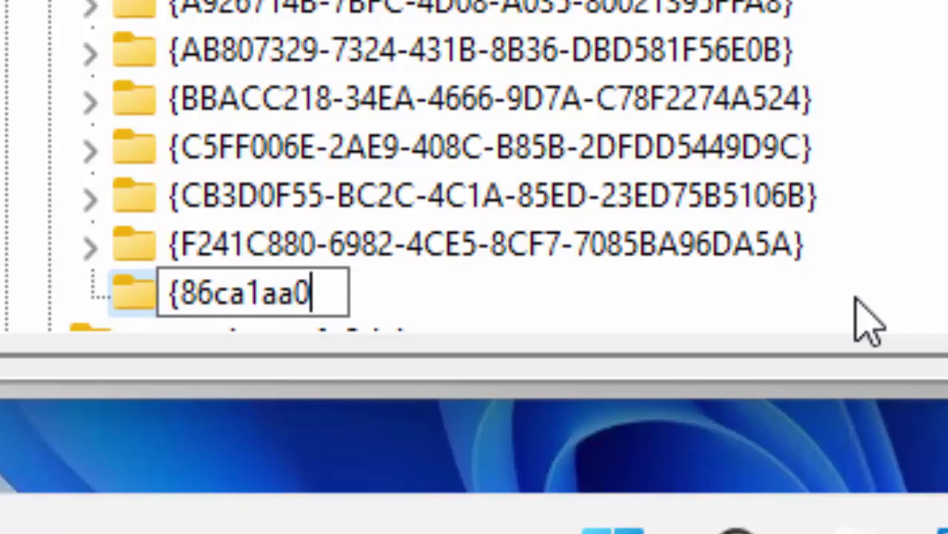
{"action": "type", "text": "-3"}
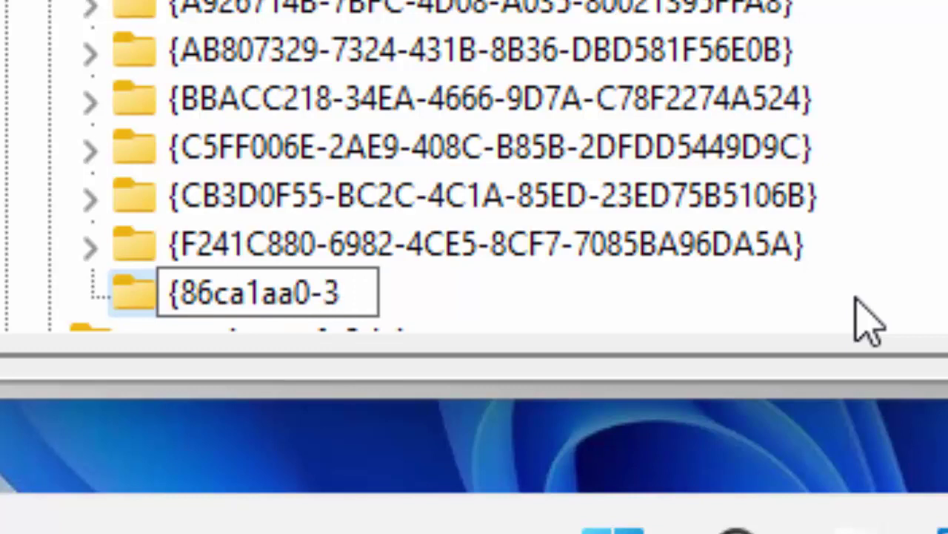
{"action": "type", "text": "4aa-4e8b"}
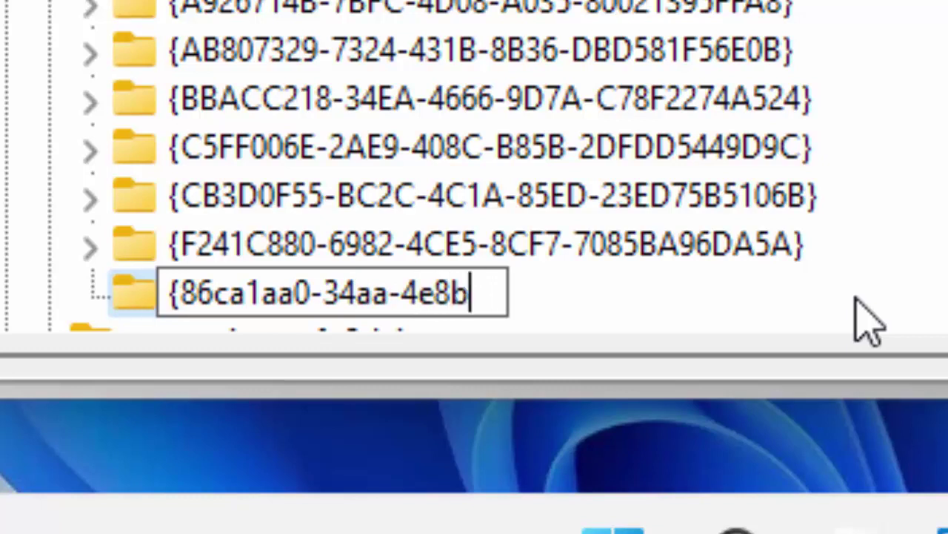
{"action": "type", "text": "-"}
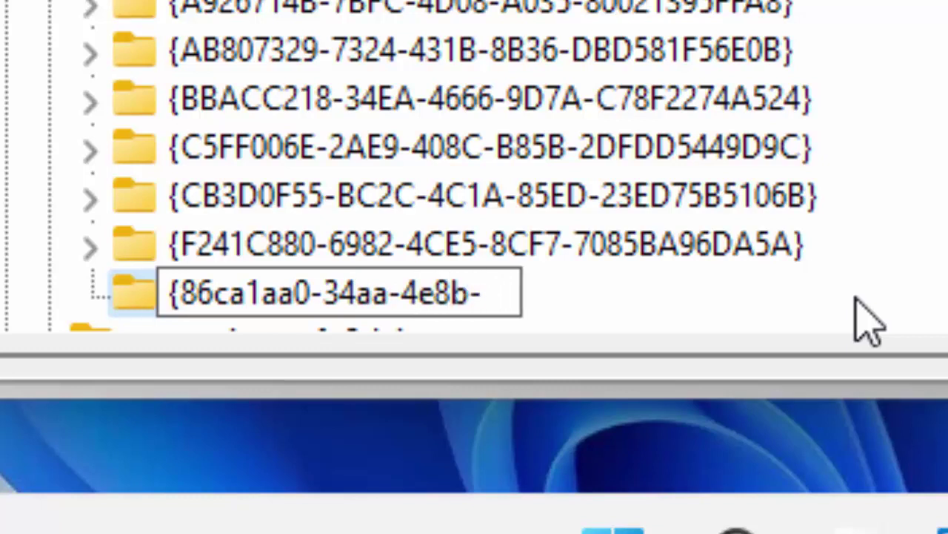
{"action": "type", "text": "a"}
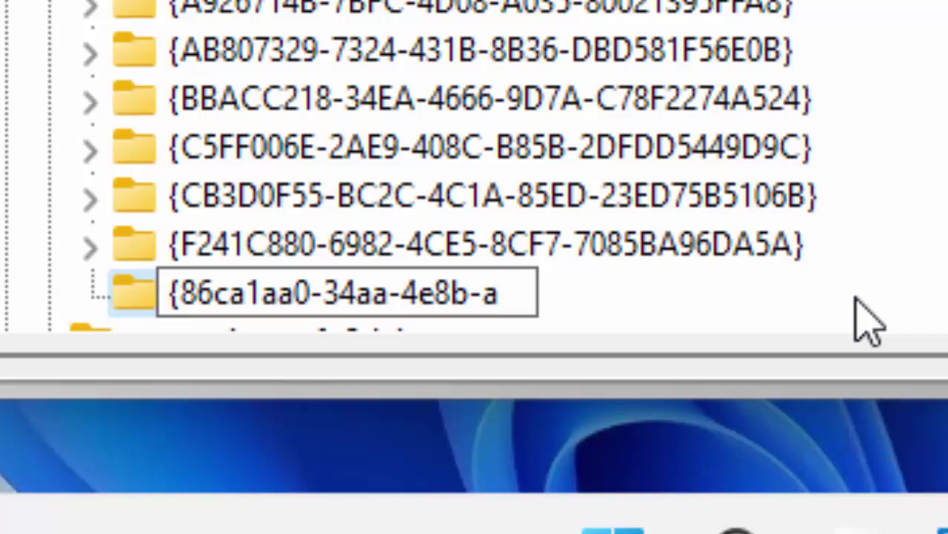
{"action": "type", "text": "509"}
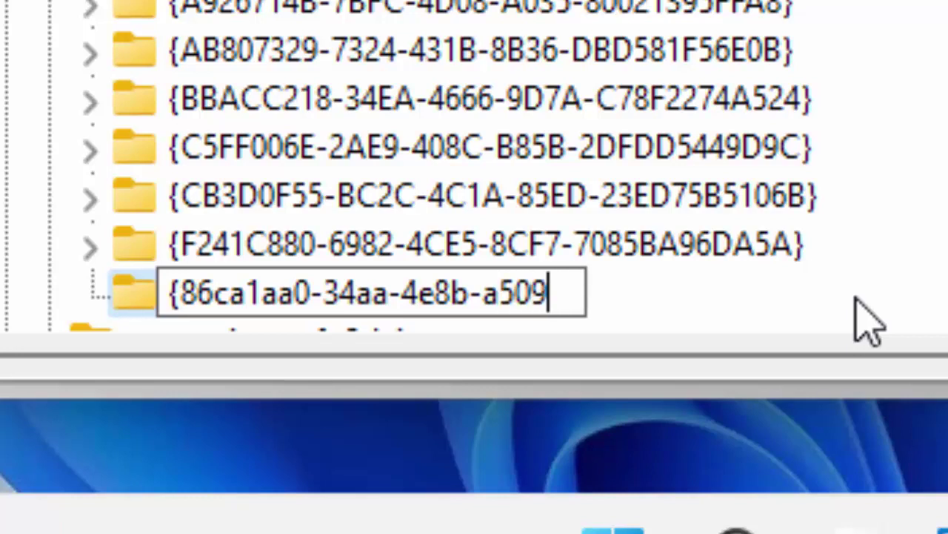
{"action": "type", "text": "-5"}
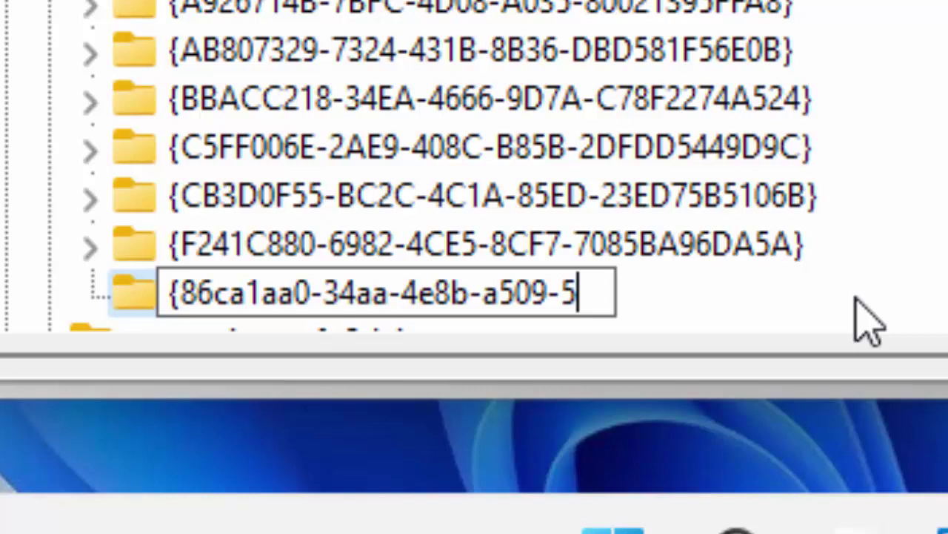
{"action": "type", "text": "0c9"}
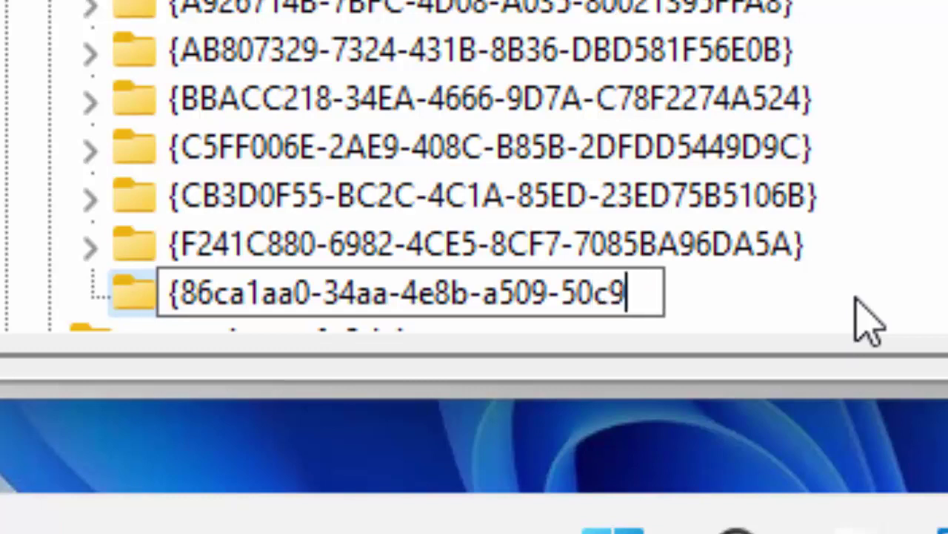
{"action": "type", "text": "05bae"}
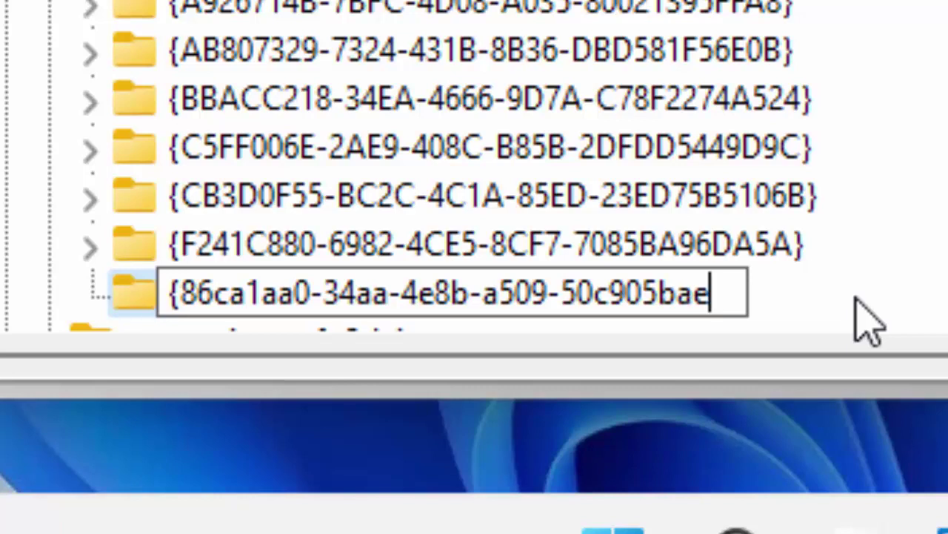
{"action": "type", "text": "2a2}"}
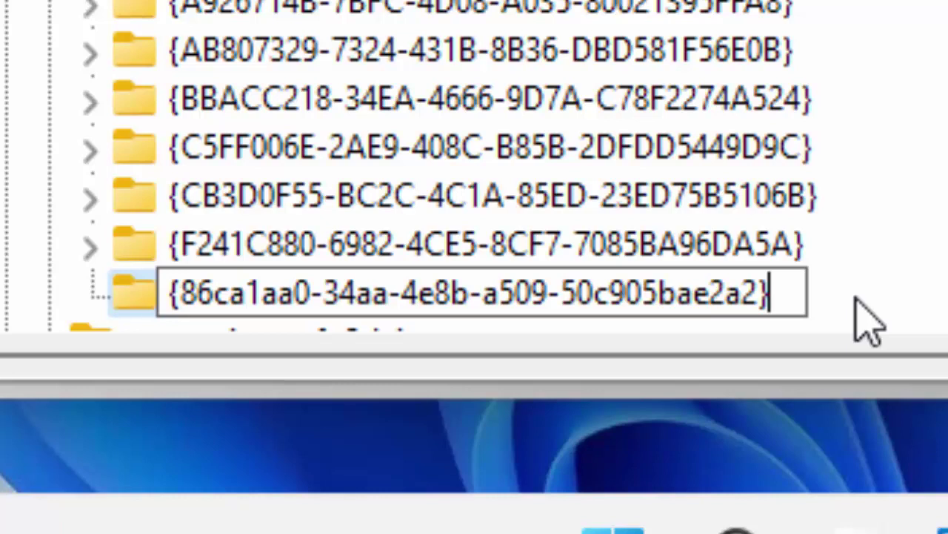
{"action": "key", "text": "Return"}
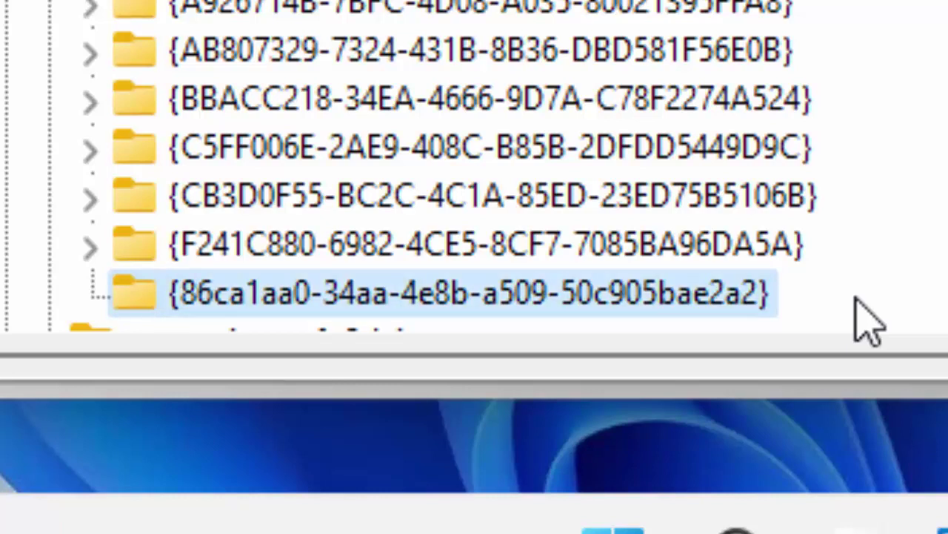
Create a subkey named InprocServer32 under the {86ca1aa0-34aa-4e8b-a509-50c905bae2a2} key
{"action": "scroll", "coordinate": [871, 322], "scroll_direction": "down", "scroll_amount": 1}
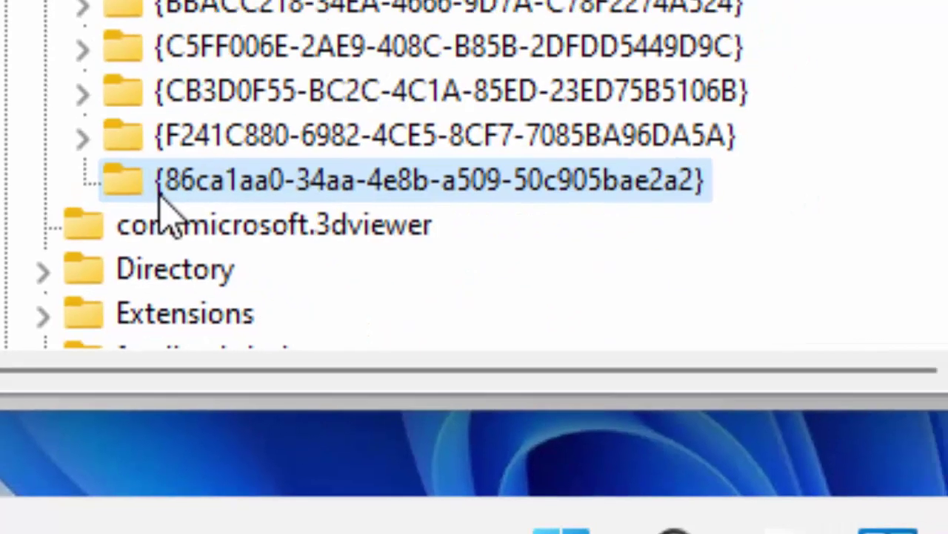
{"action": "right_click", "coordinate": [176, 158]}
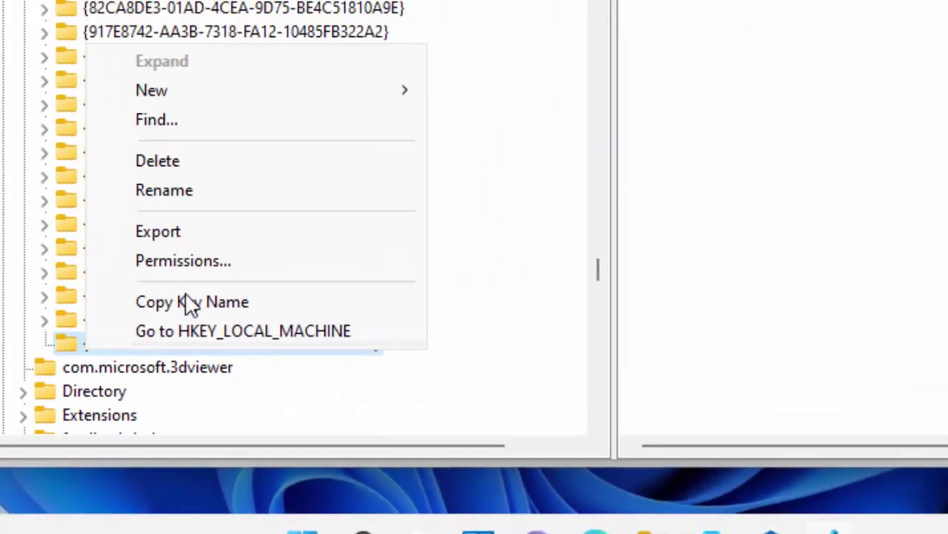
{"action": "mouse_move", "coordinate": [267, 92]}
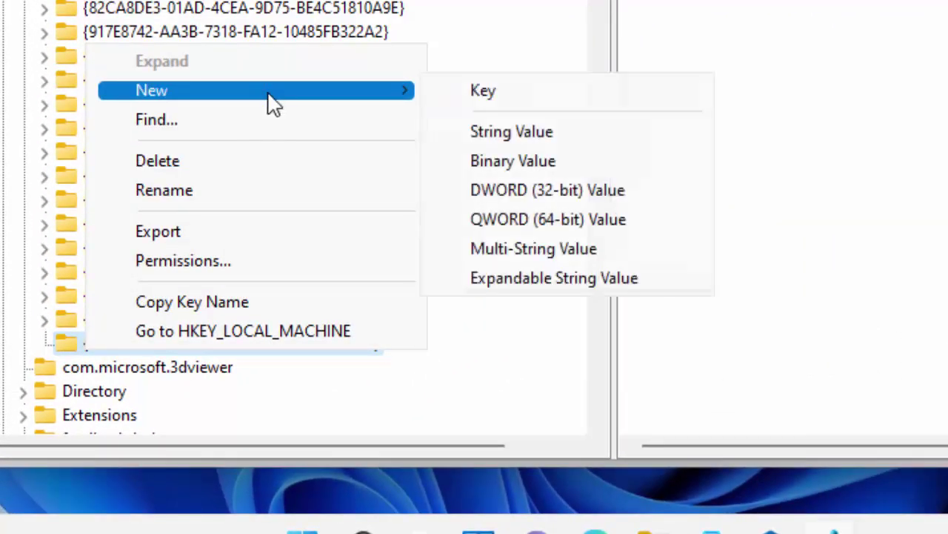
{"action": "left_click", "coordinate": [478, 91]}
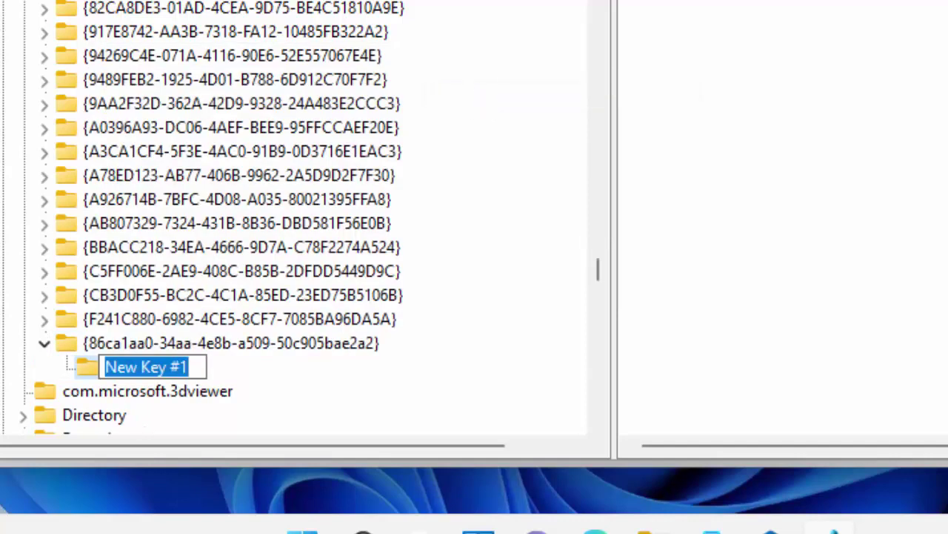
{"action": "type", "text": "In"}
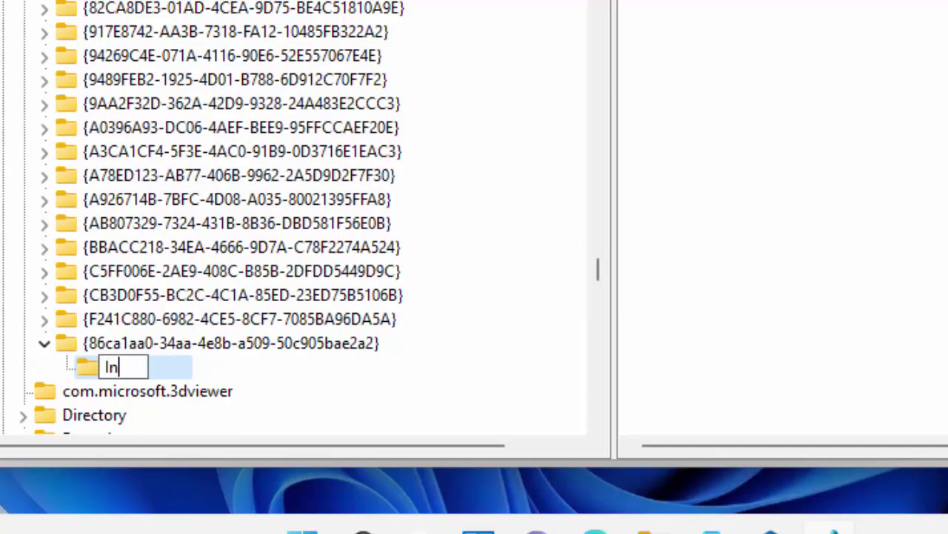
{"action": "type", "text": "proc"}
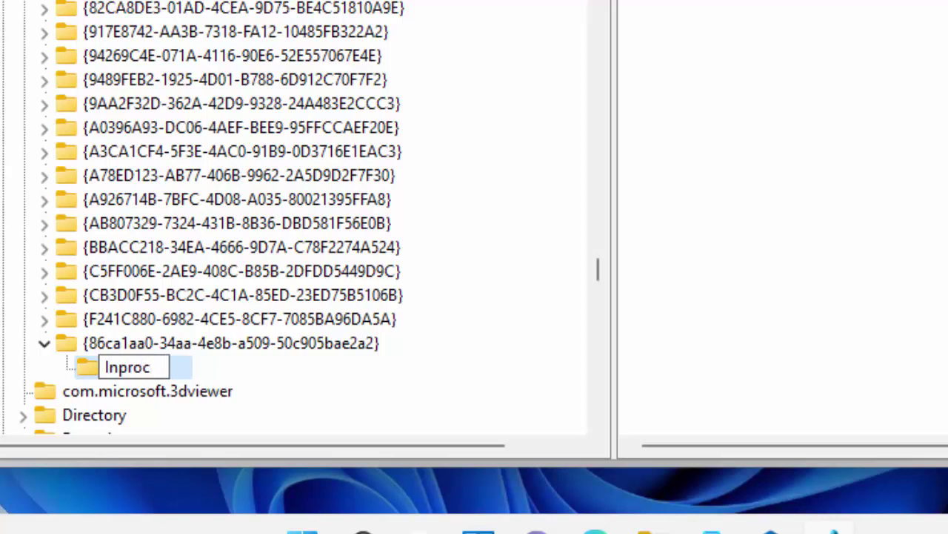
{"action": "type", "text": "Server32"}
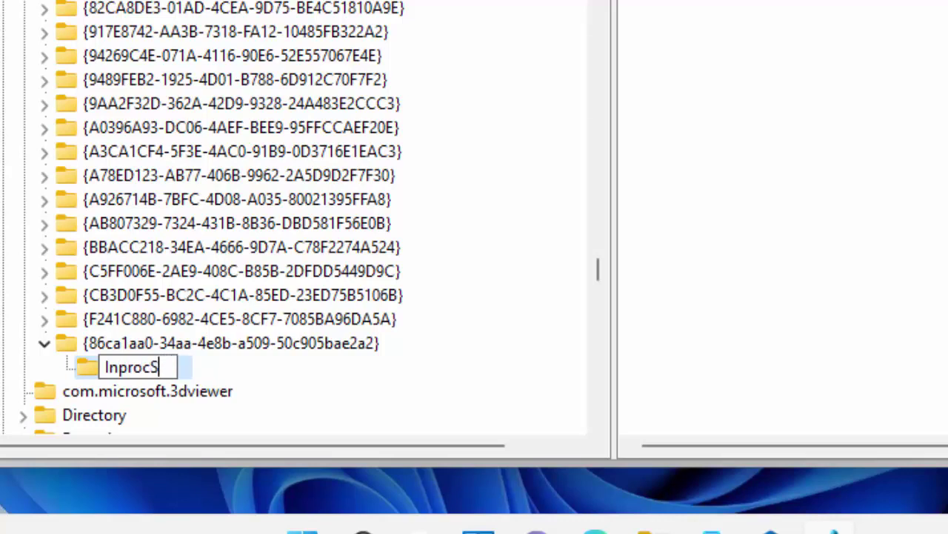
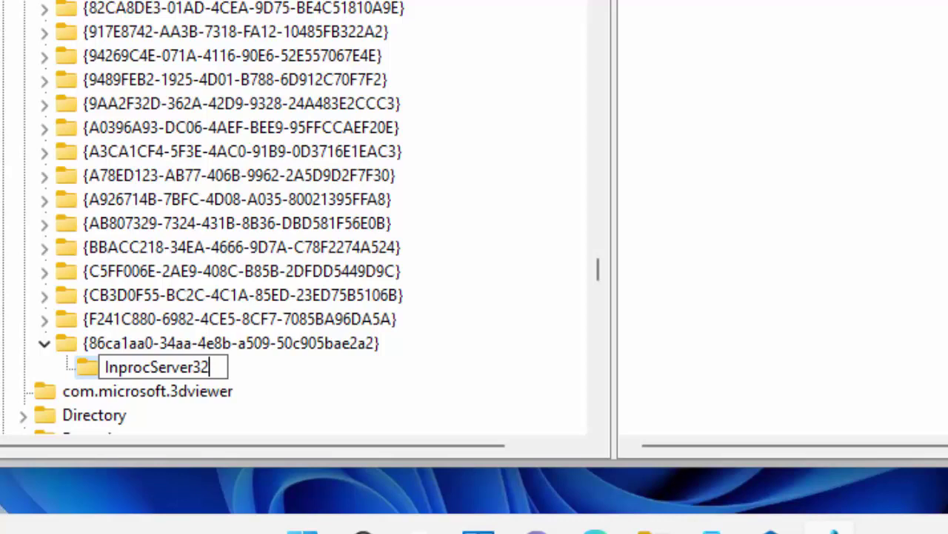
{"action": "key", "text": "Return"}
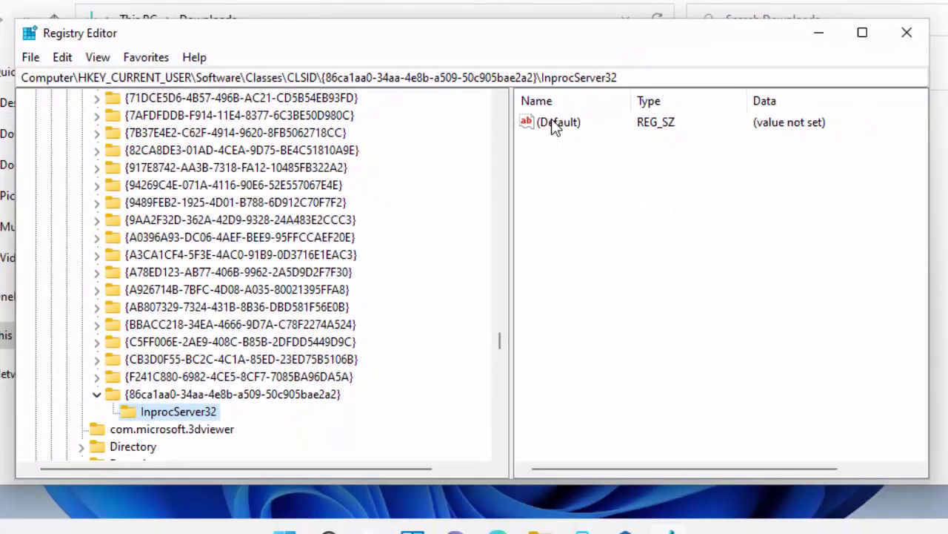
Save the (Default) value of InprocServer32 with blank value data, and close Registry Editor and the Downloads window
{"action": "double_click", "coordinate": [555, 123]}
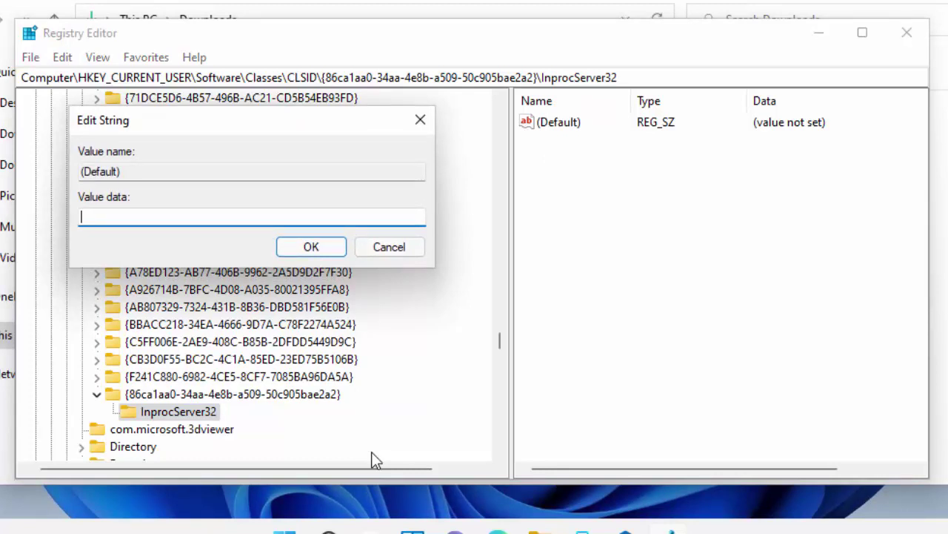
{"action": "left_click", "coordinate": [327, 252]}
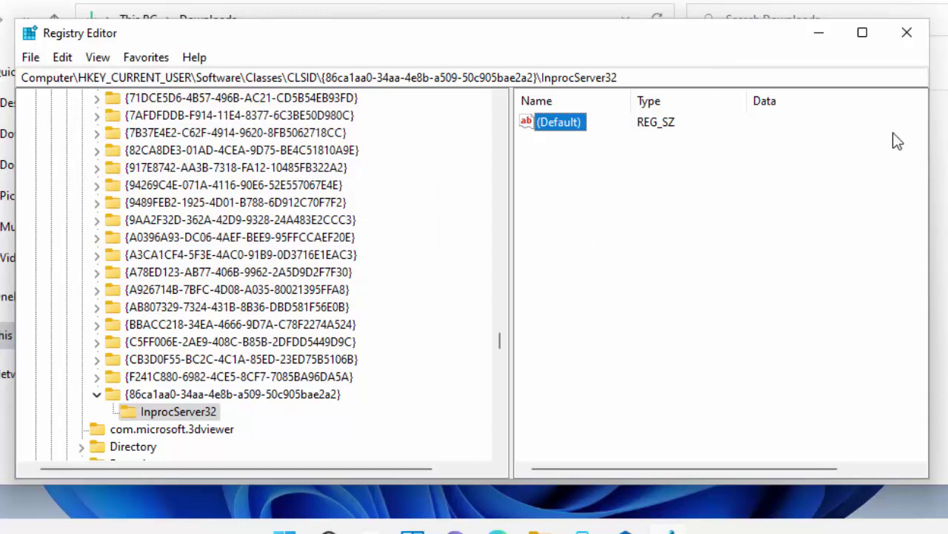
{"action": "left_click", "coordinate": [911, 33]}
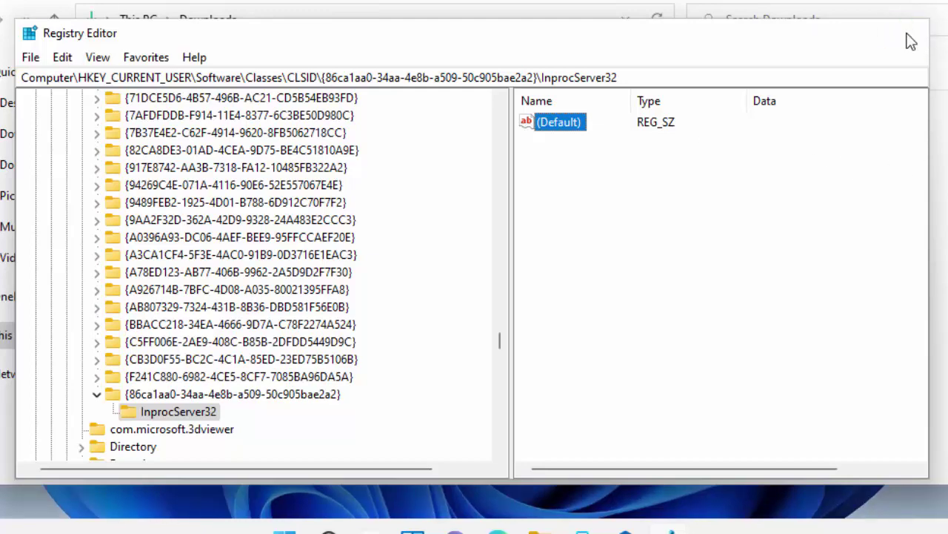
{"action": "key", "text": "alt+F4"}
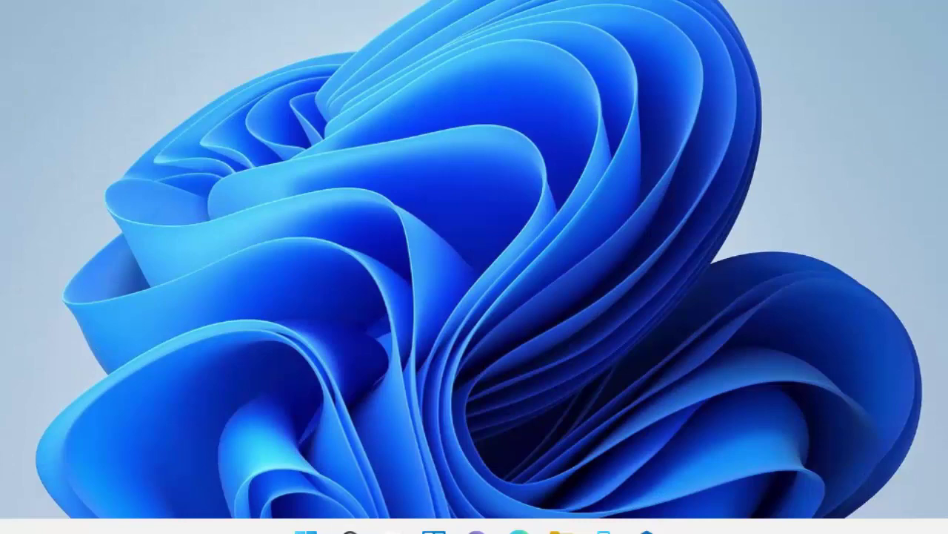
Restart the PC so the registry change takes effect
{"action": "key", "text": "super"}
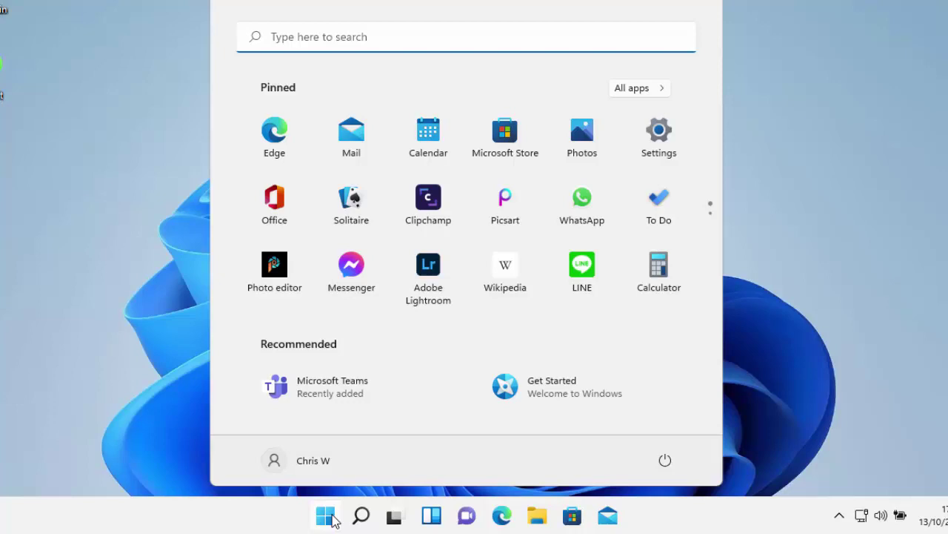
{"action": "left_click", "coordinate": [663, 462]}
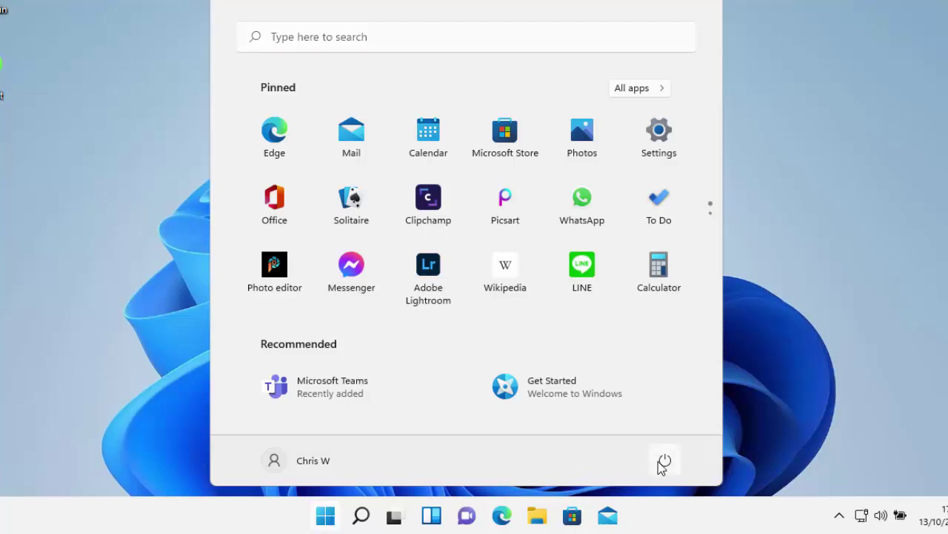
{"action": "left_click", "coordinate": [665, 462]}
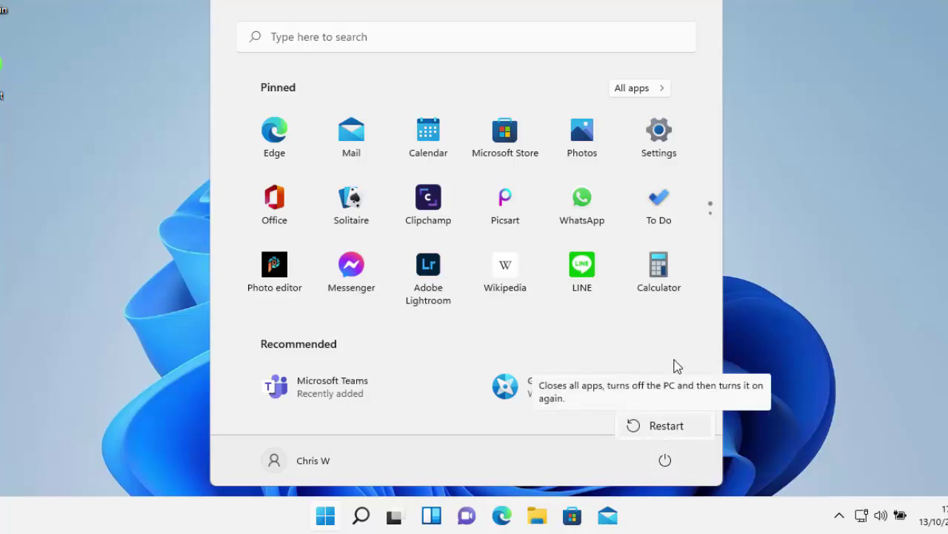
{"action": "left_click", "coordinate": [665, 426]}
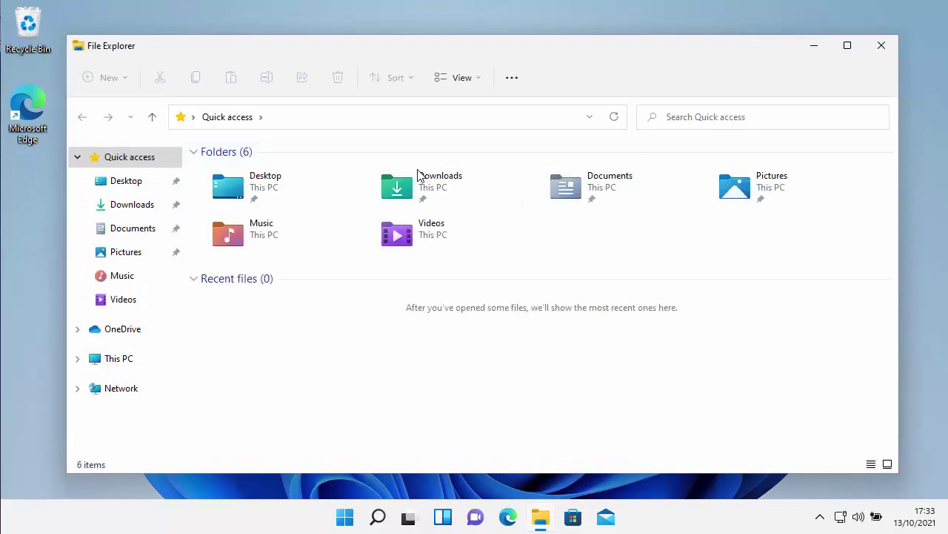
Examine the context menus of the WindowsPCHealthCheckSetup file in Downloads and of the empty desktop
{"action": "double_click", "coordinate": [418, 175]}
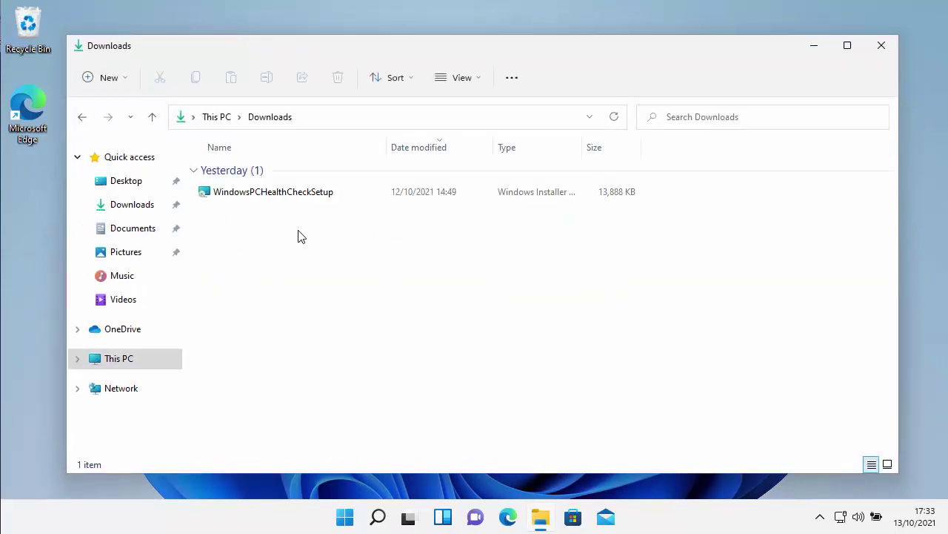
{"action": "left_click", "coordinate": [245, 194]}
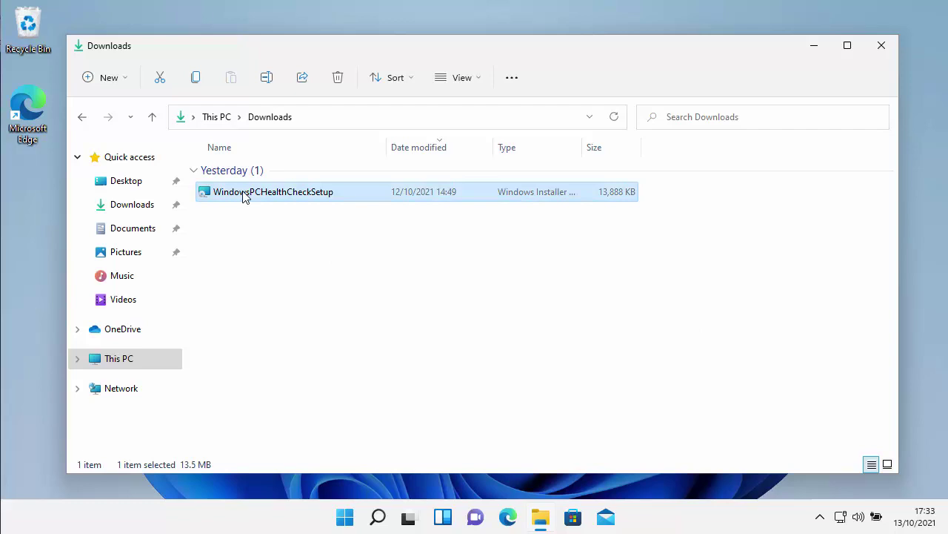
{"action": "right_click", "coordinate": [245, 194]}
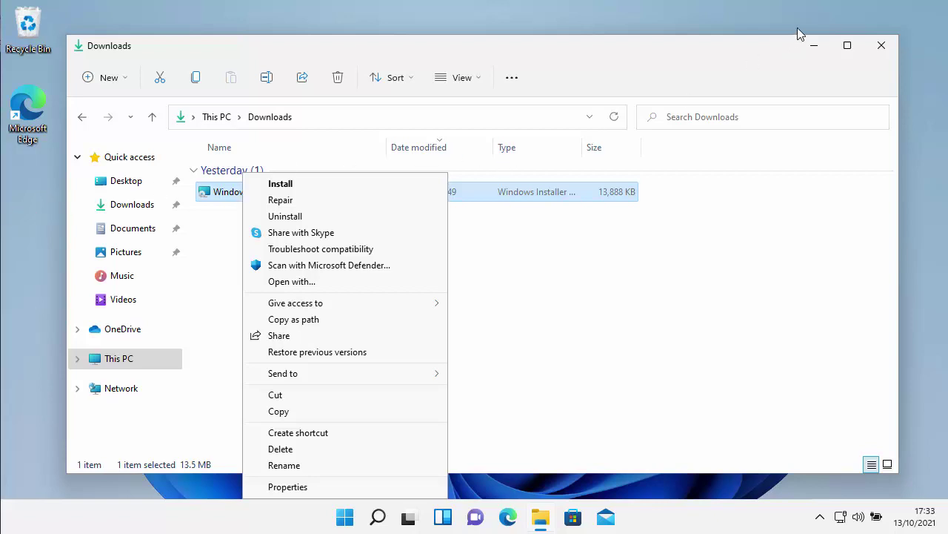
{"action": "left_click", "coordinate": [883, 47]}
{"action": "right_click", "coordinate": [512, 77]}
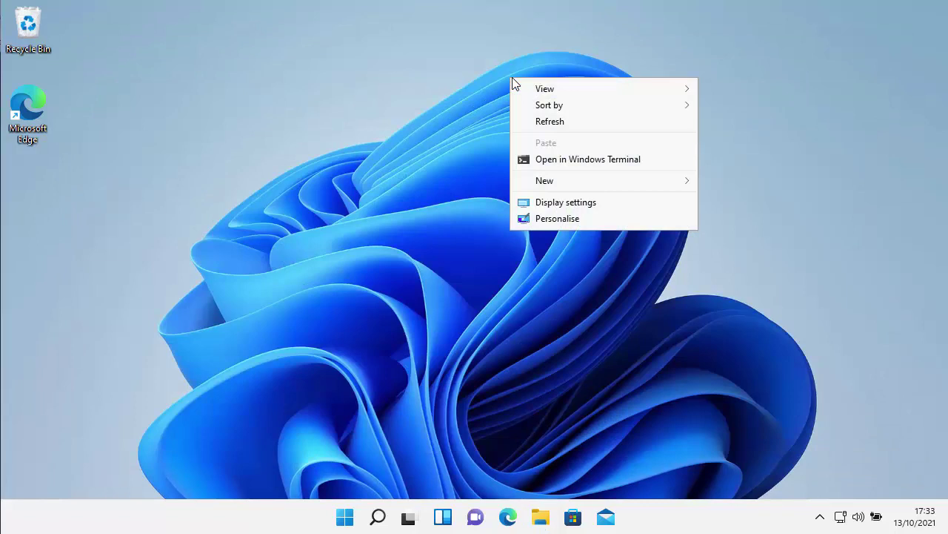
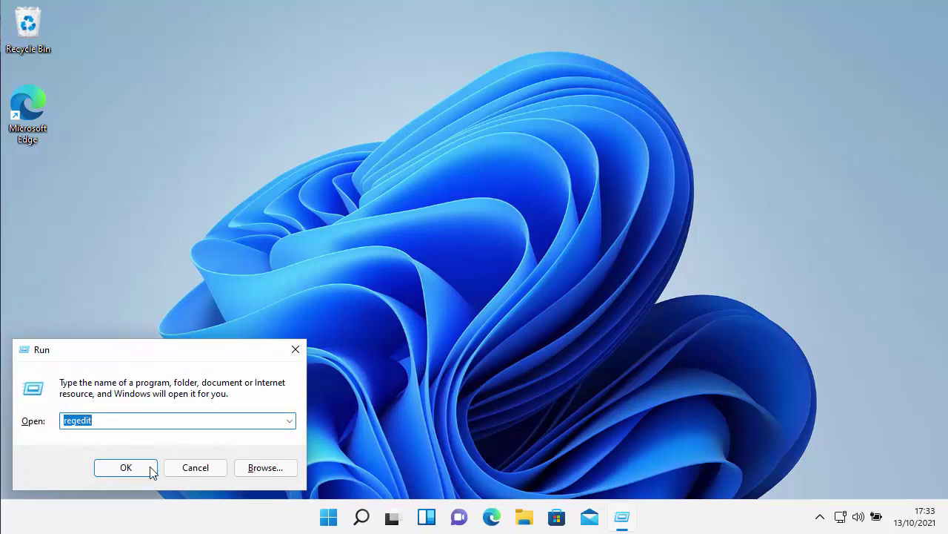
Reopen Registry Editor with regedit, allowing device changes, and delete the InprocServer32 subkey under {86ca1aa0-34aa-4e8b-a509-50c905bae2a2}
{"action": "left_click", "coordinate": [125, 468]}
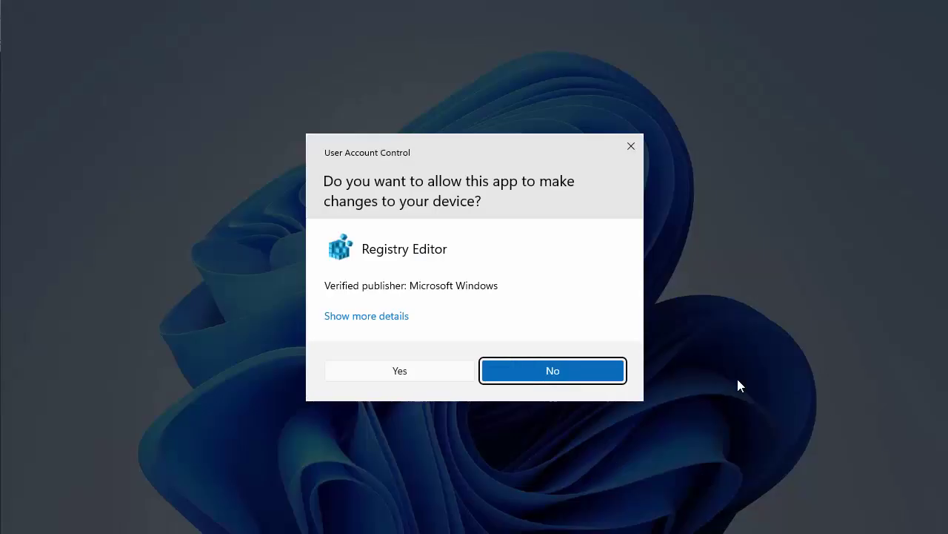
{"action": "left_click", "coordinate": [375, 371]}
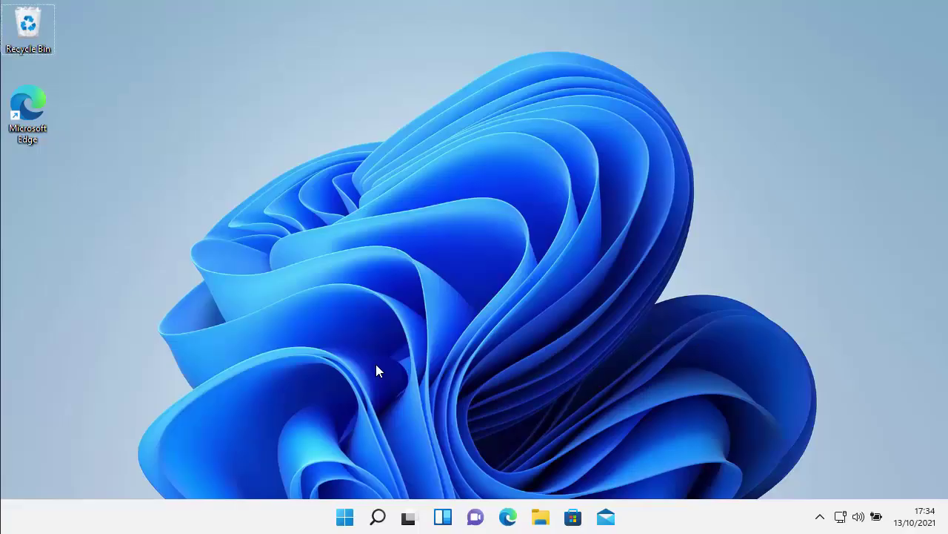
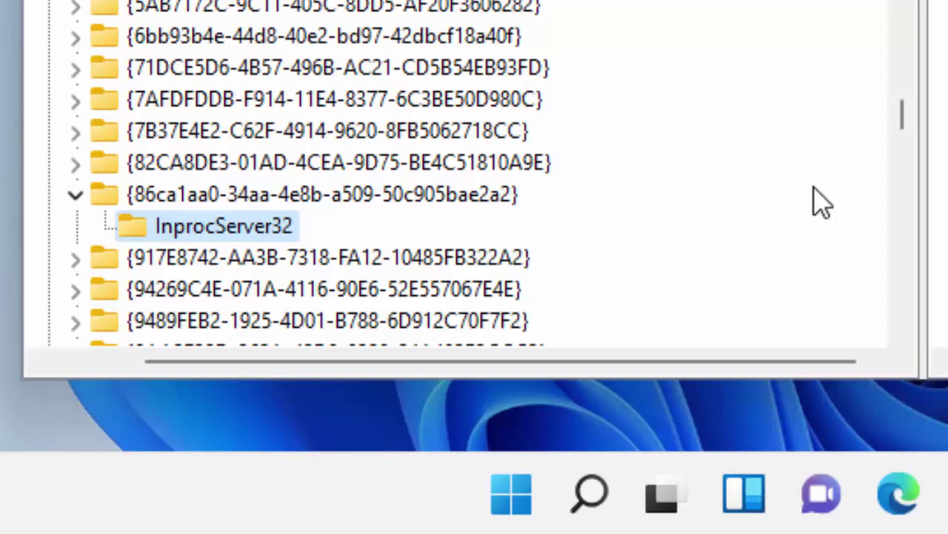
{"action": "right_click", "coordinate": [236, 236]}
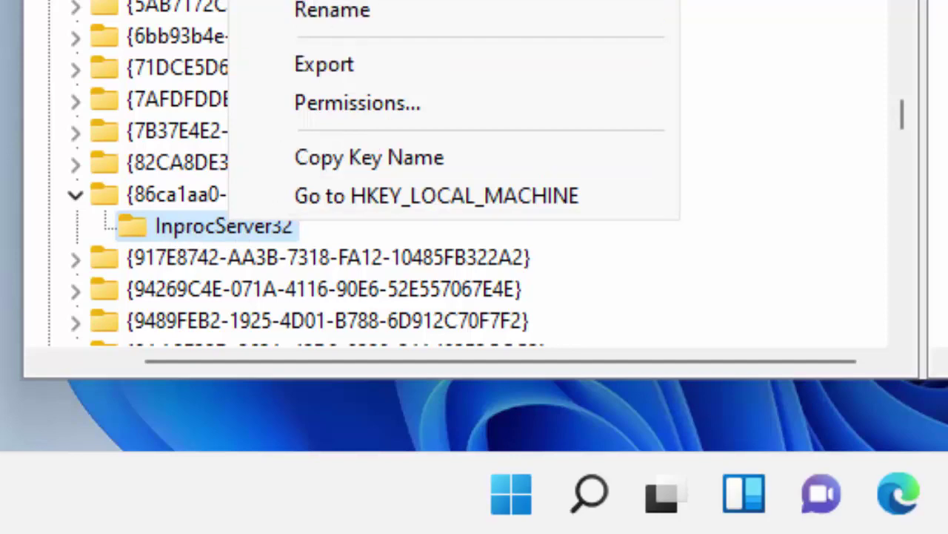
{"action": "left_click", "coordinate": [332, 2]}
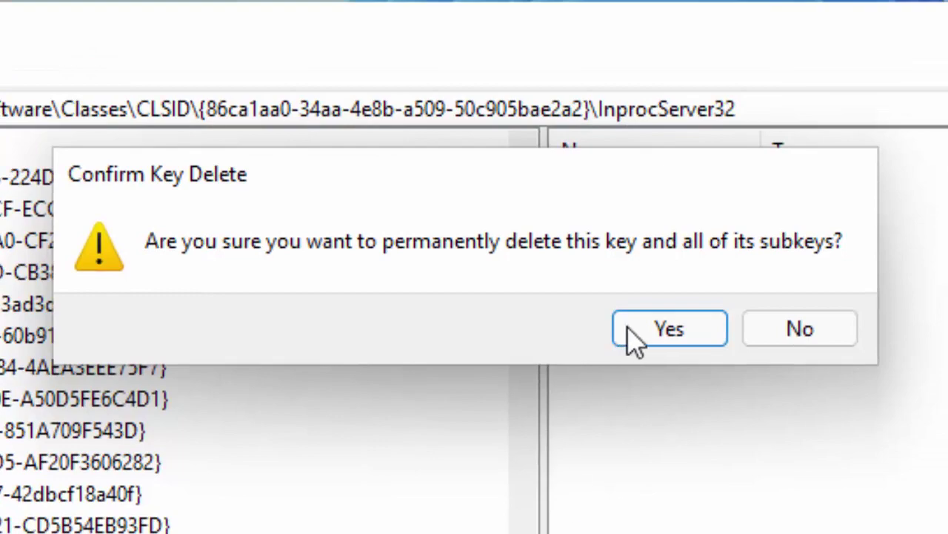
{"action": "left_click", "coordinate": [693, 338]}
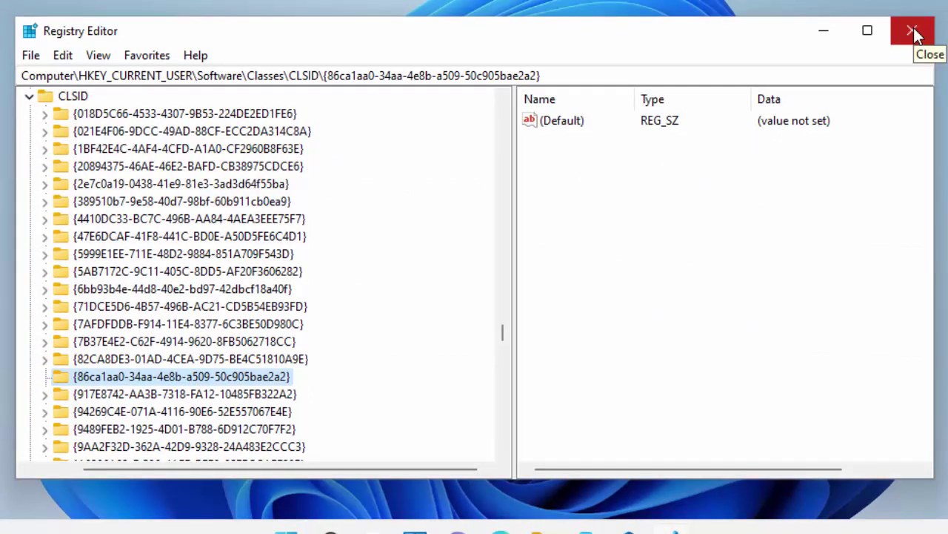
Close Registry Editor and display the desktop's context menu to check its style
{"action": "left_click", "coordinate": [914, 27]}
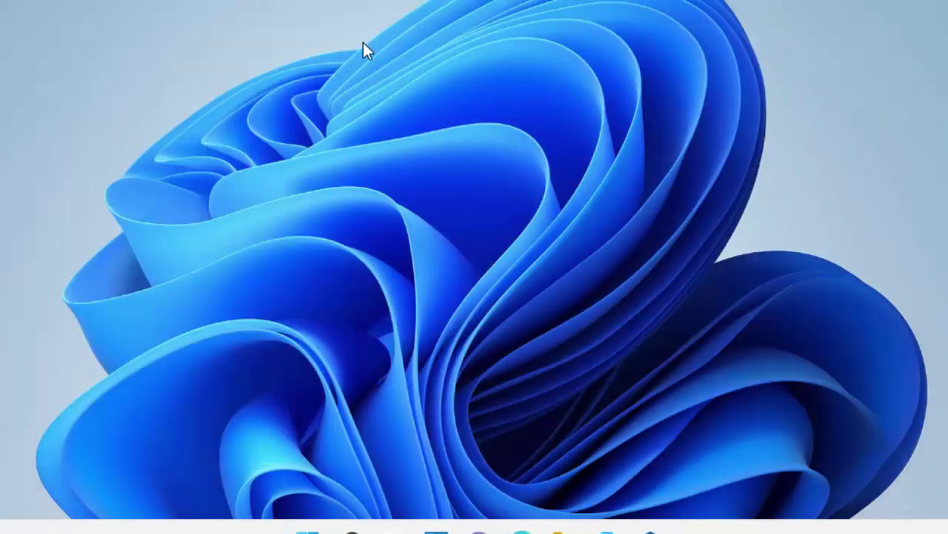
{"action": "right_click", "coordinate": [362, 43]}
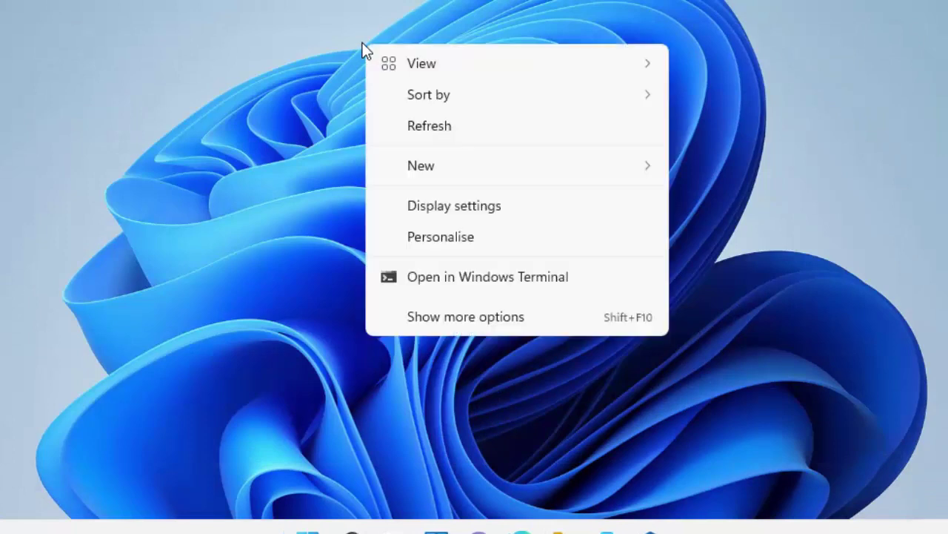